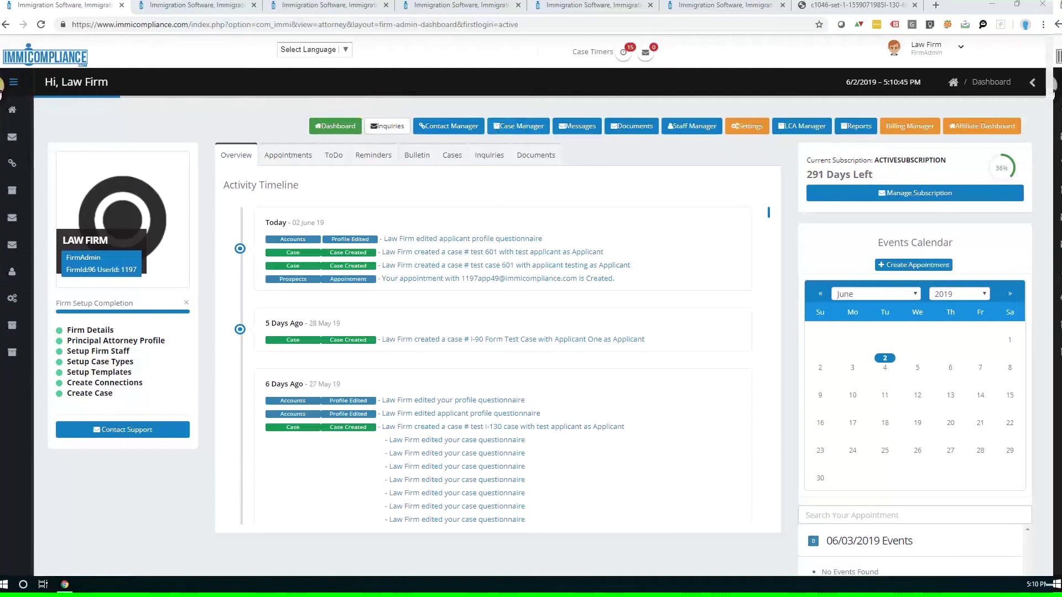
- Open the Case Manager to show the law firm's case list
left_click(13, 81)
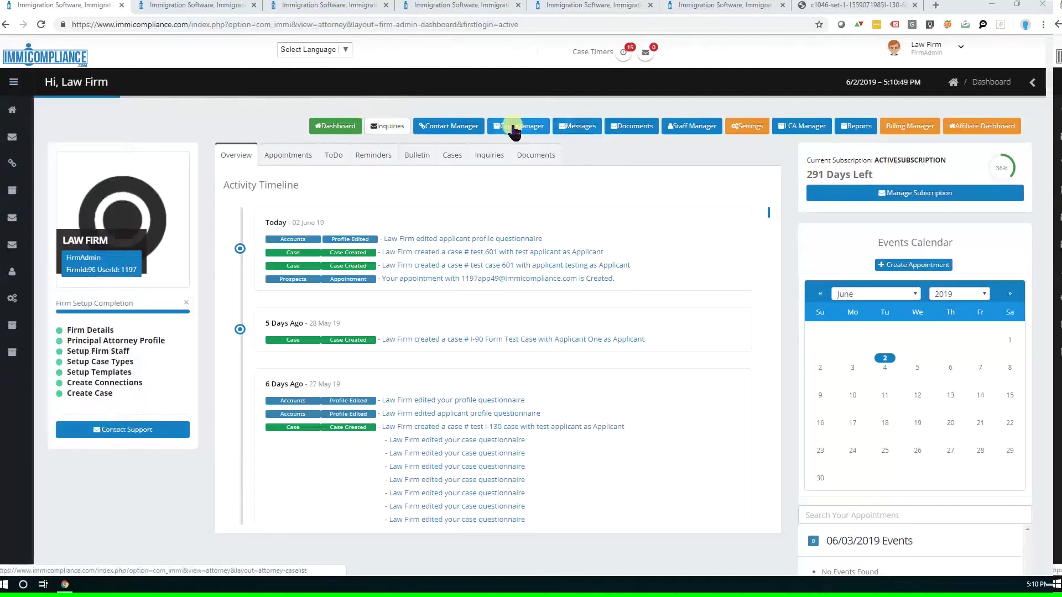
left_click(513, 129)
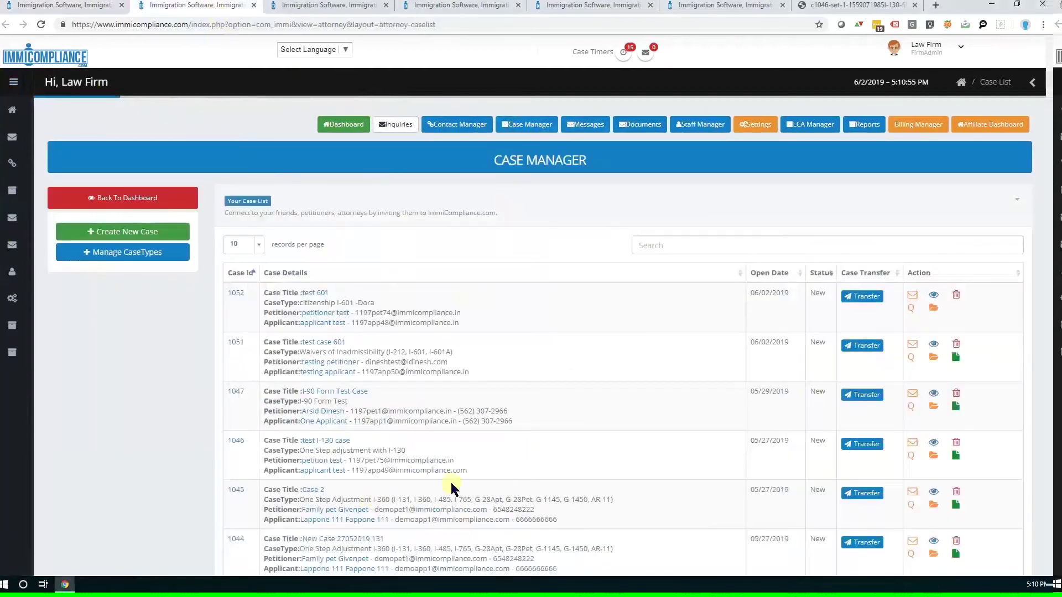
left_click(156, 235)
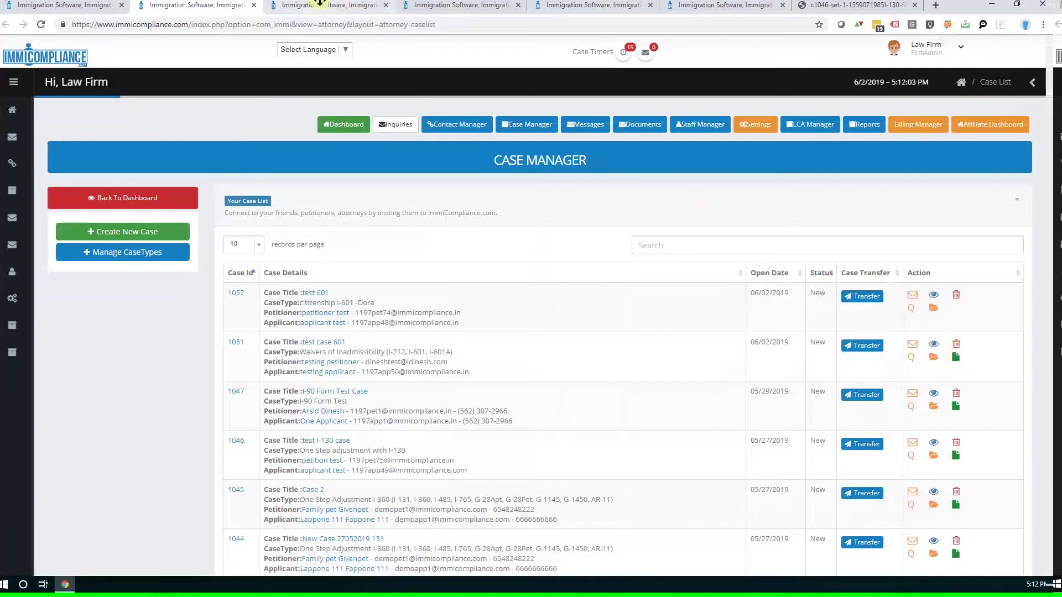
- Review the test I-130 case's summary page, including its details, billing, and the setup, workbench, filing and billing links
left_click(320, 6)
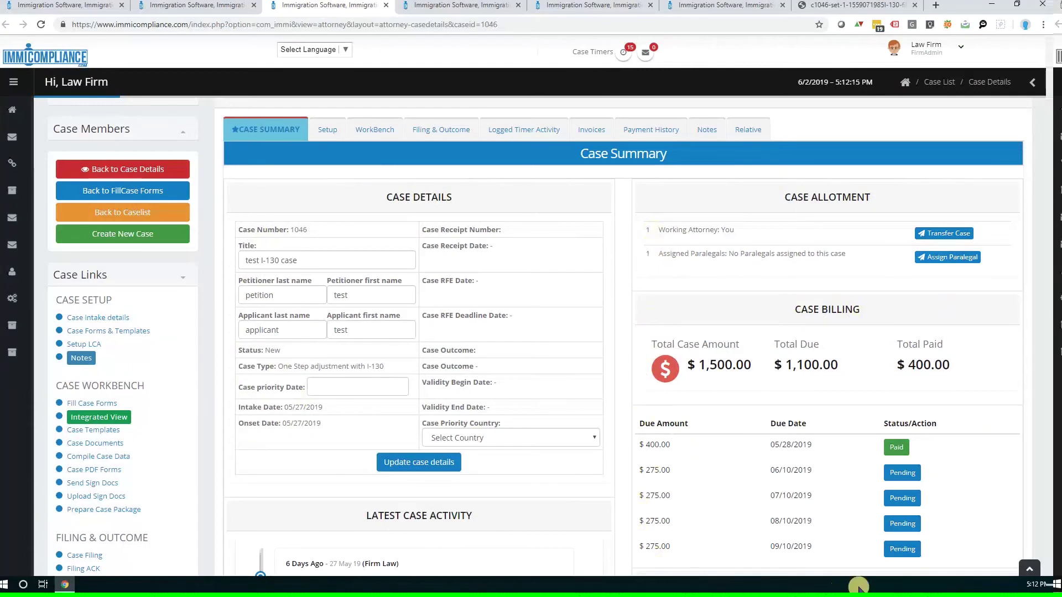
scroll(943, 481, "down", 2)
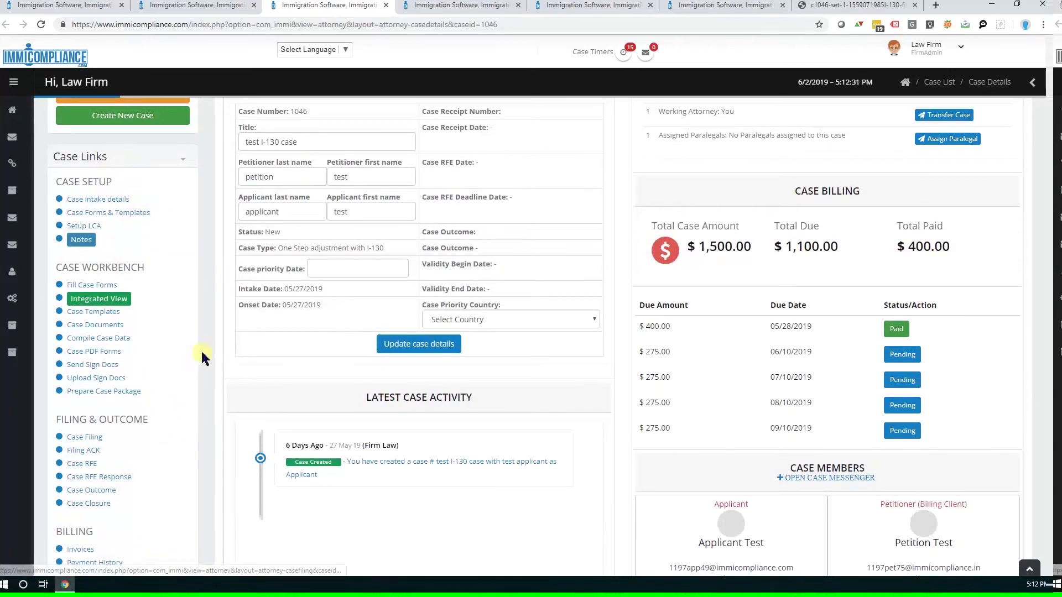
scroll(198, 340, "up", 2)
scroll(200, 347, "up", 1)
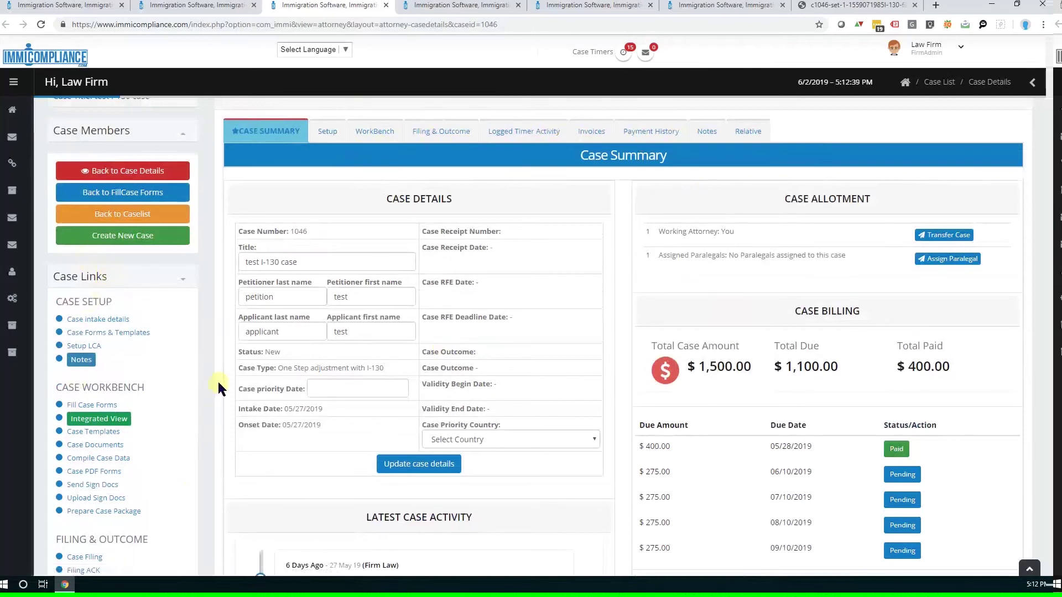
scroll(217, 379, "down", 2)
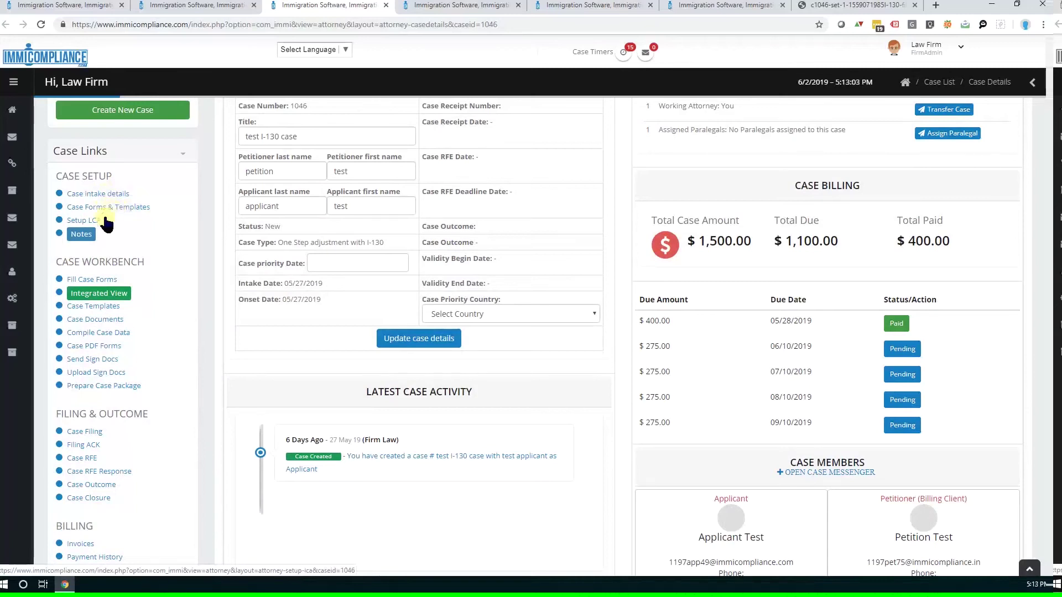
left_click(84, 238)
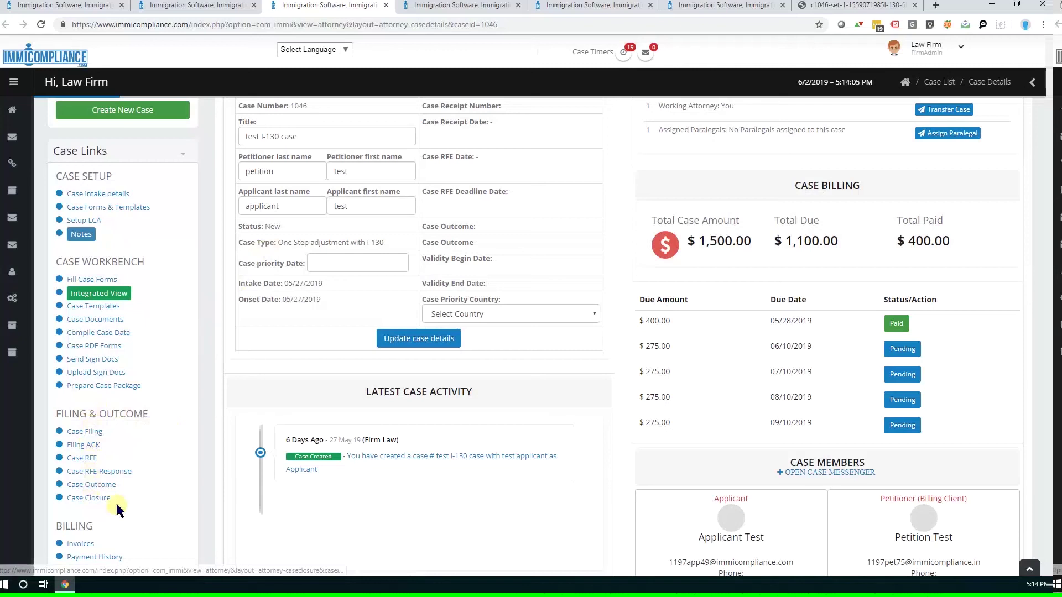
scroll(94, 506, "down", 1)
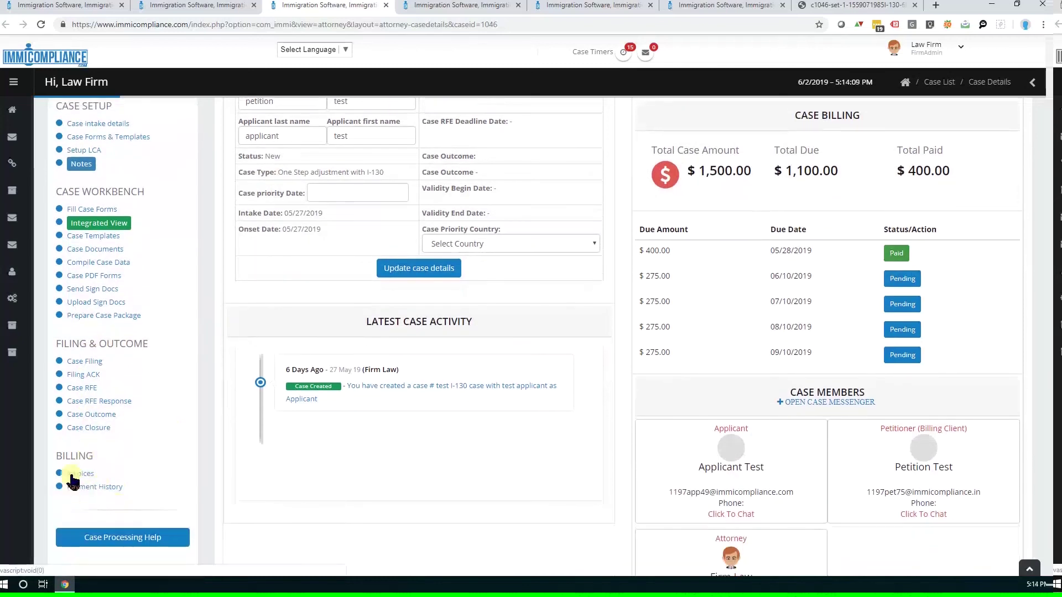
scroll(173, 459, "up", 5)
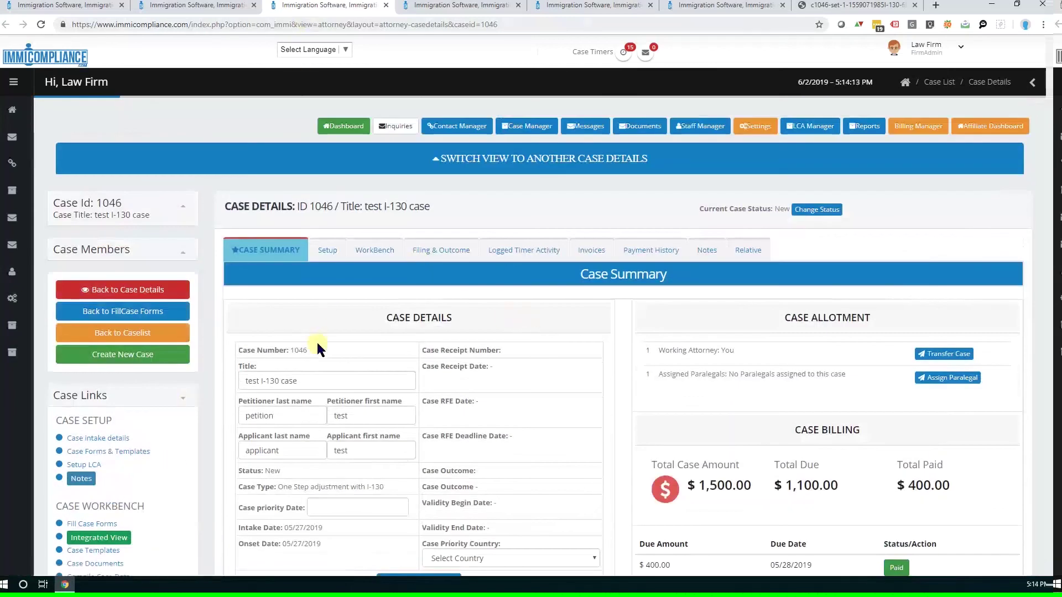
- Return to the case list, then examine the Applicant Profile section of the test I-130 case's integrated questionnaire
left_click(188, 7)
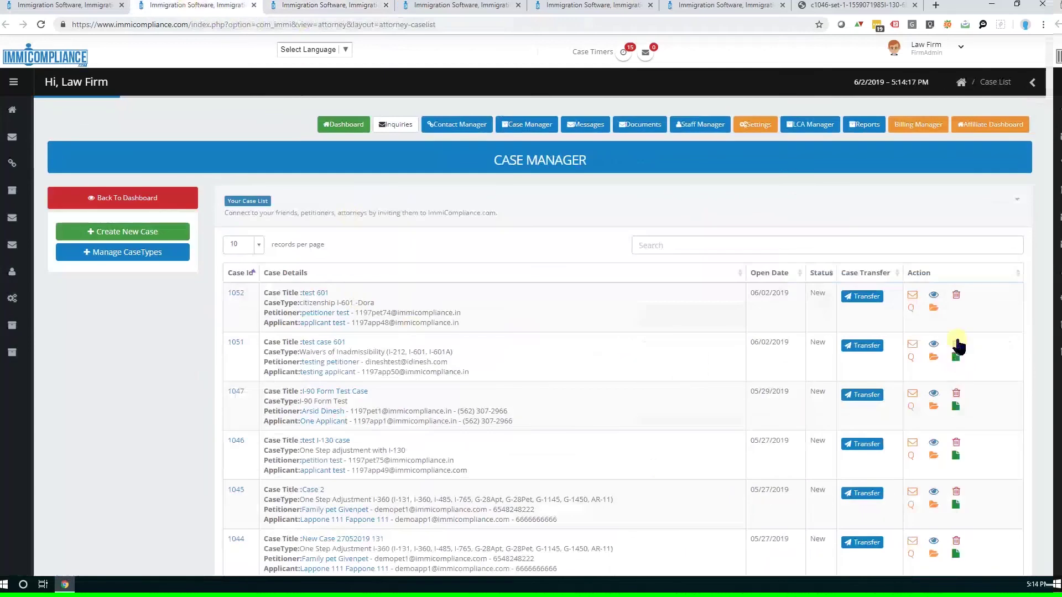
left_click(912, 367)
left_click(446, 7)
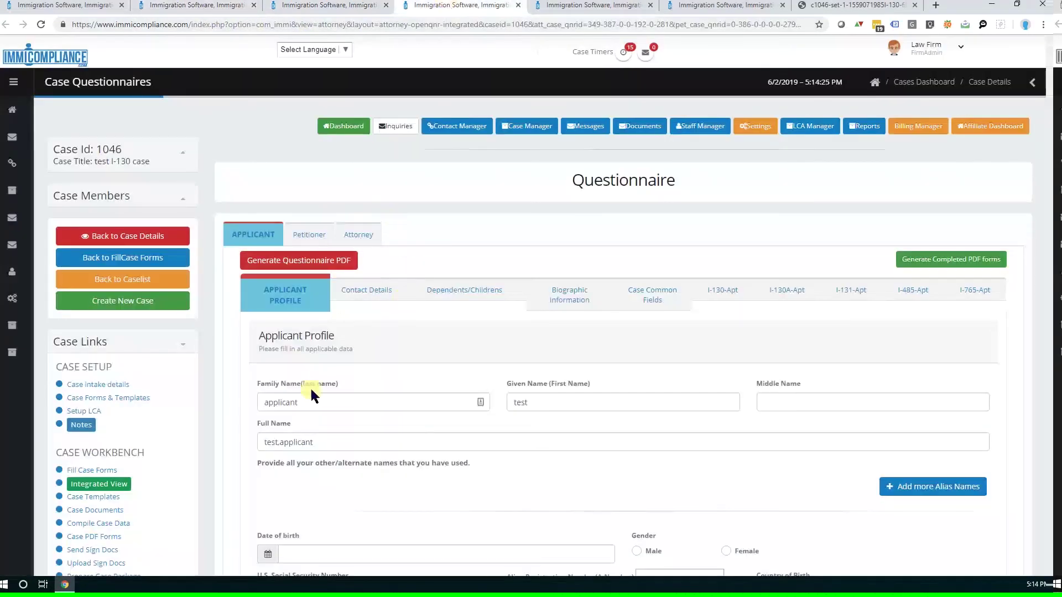
scroll(320, 414, "down", 4)
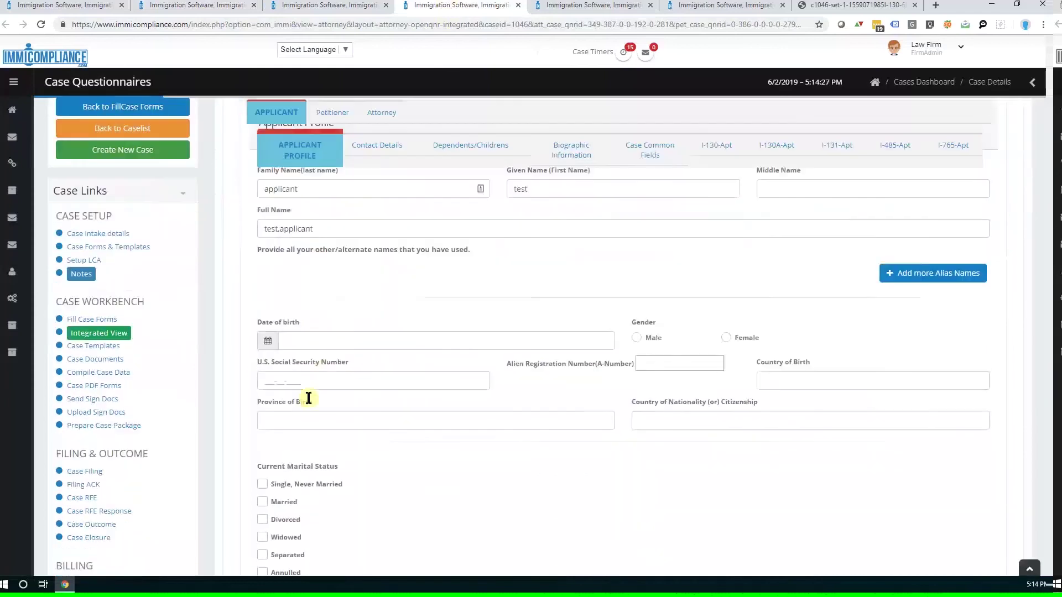
scroll(329, 315, "up", 4)
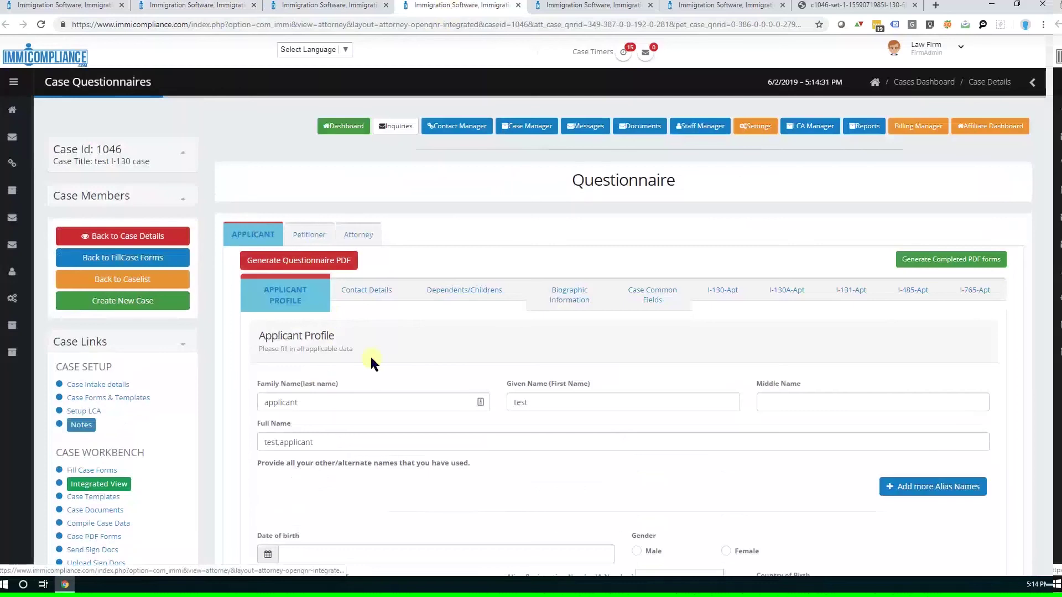
scroll(373, 362, "down", 3)
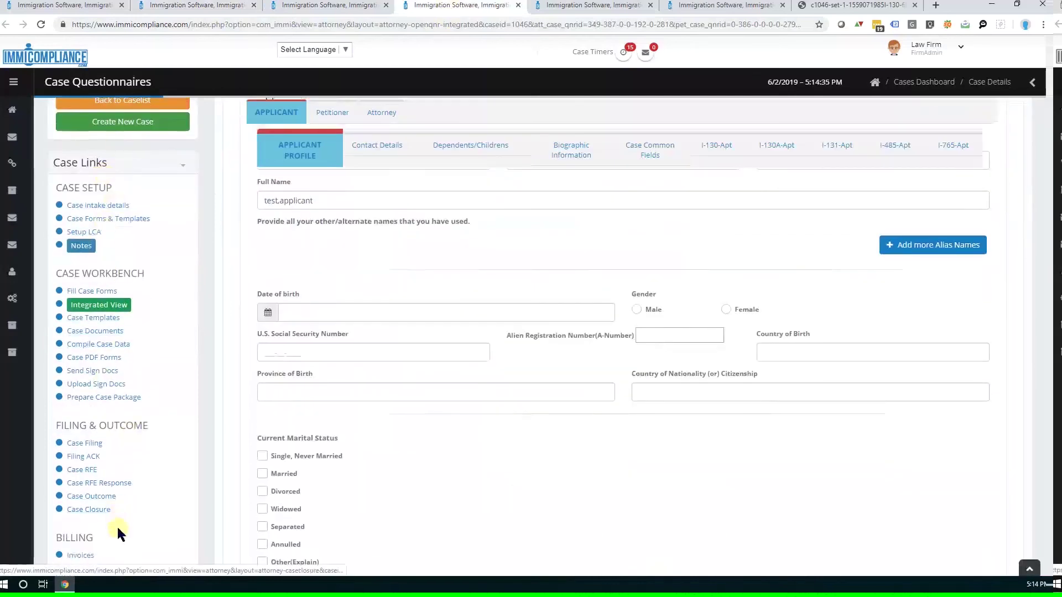
scroll(118, 526, "down", 3)
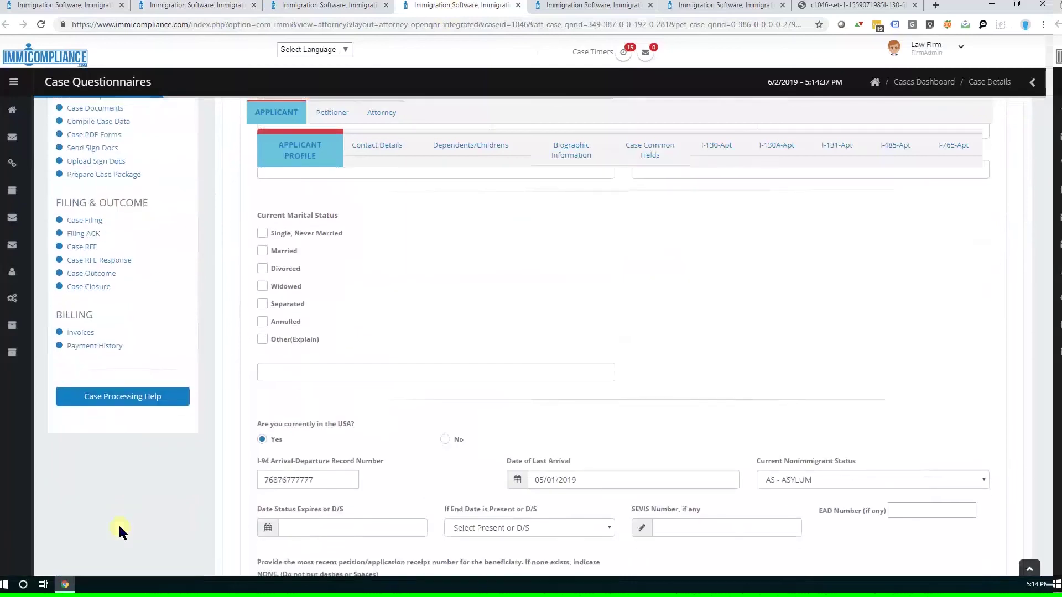
scroll(119, 528, "up", 10)
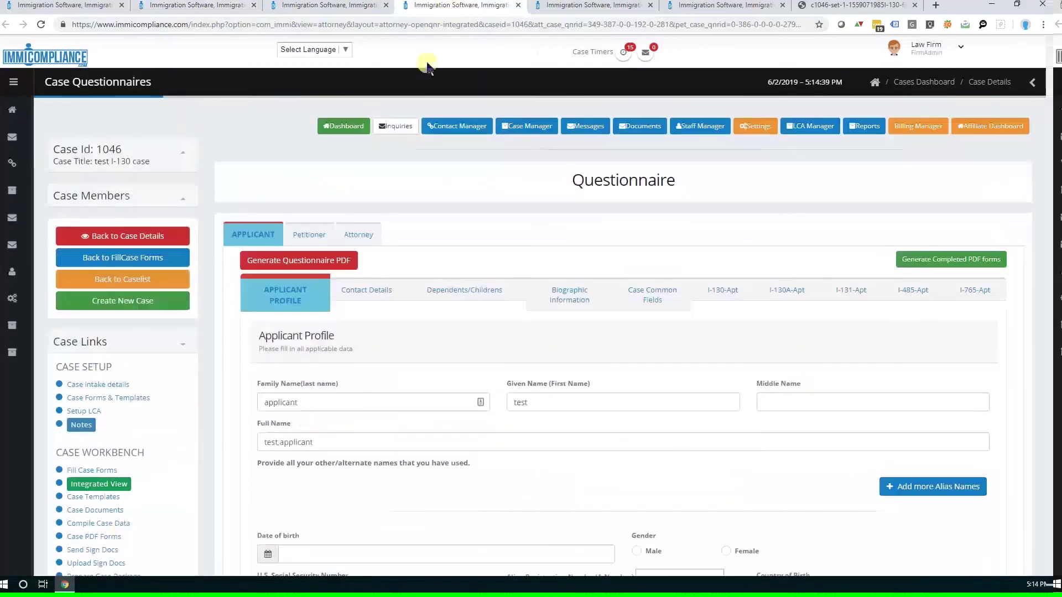
- View the test I-130 case's uploaded documents for the applicant and the petitioner
left_click(566, 11)
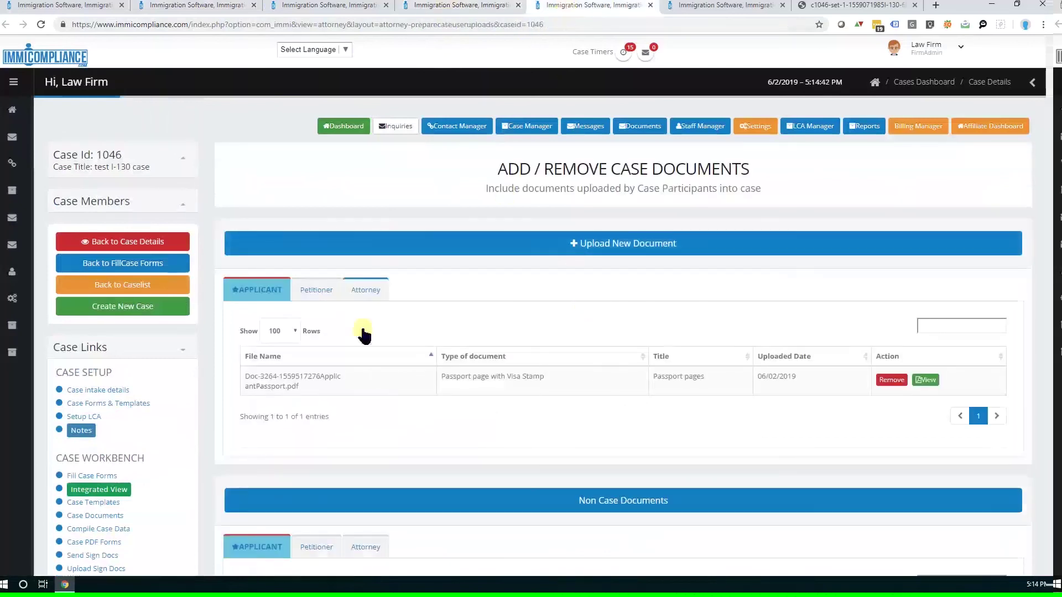
scroll(377, 526, "down", 1)
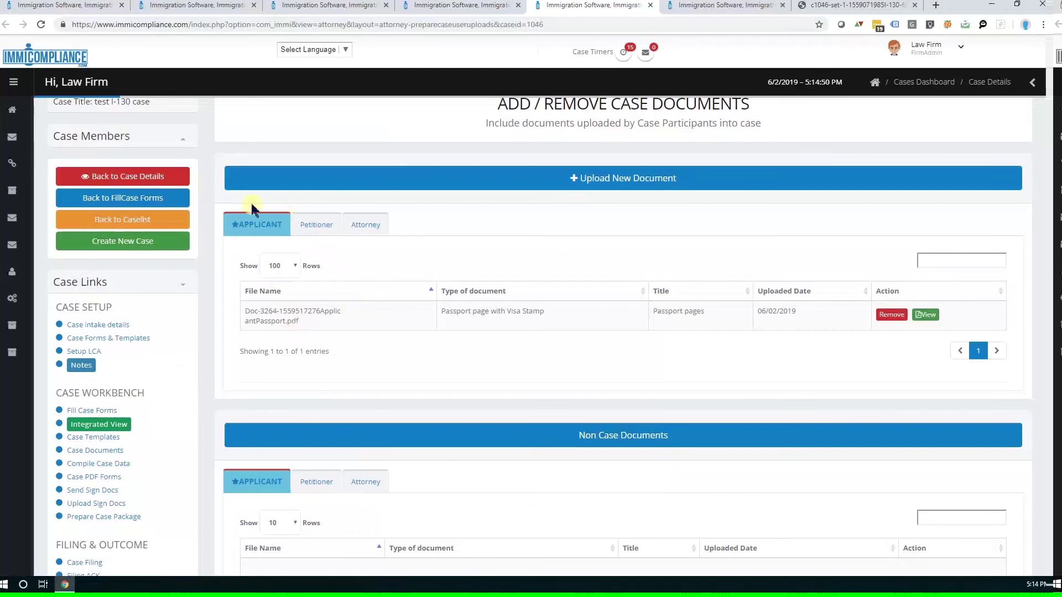
left_click(316, 224)
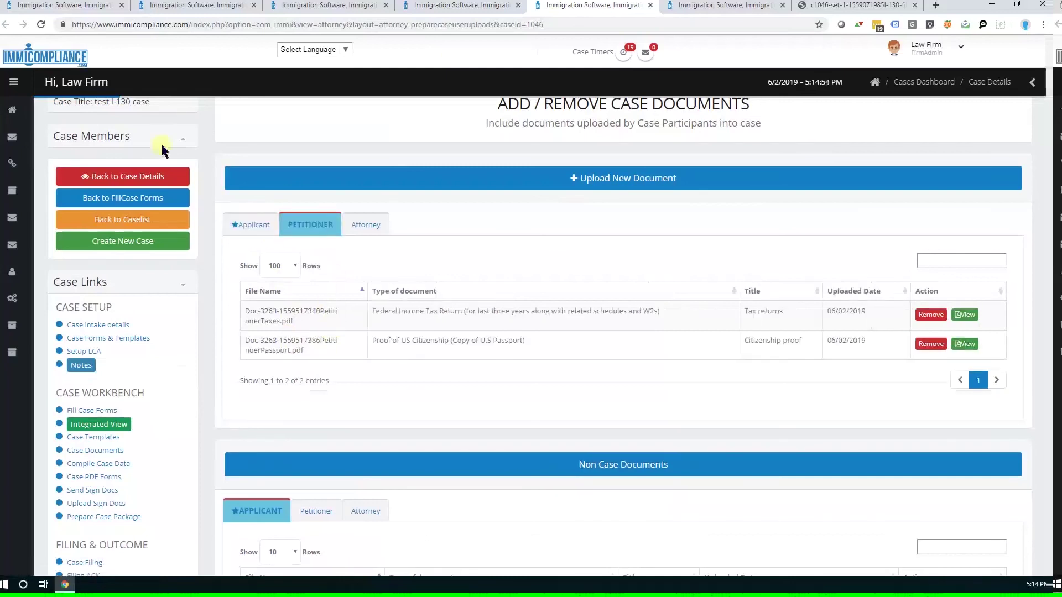
scroll(252, 243, "up", 2)
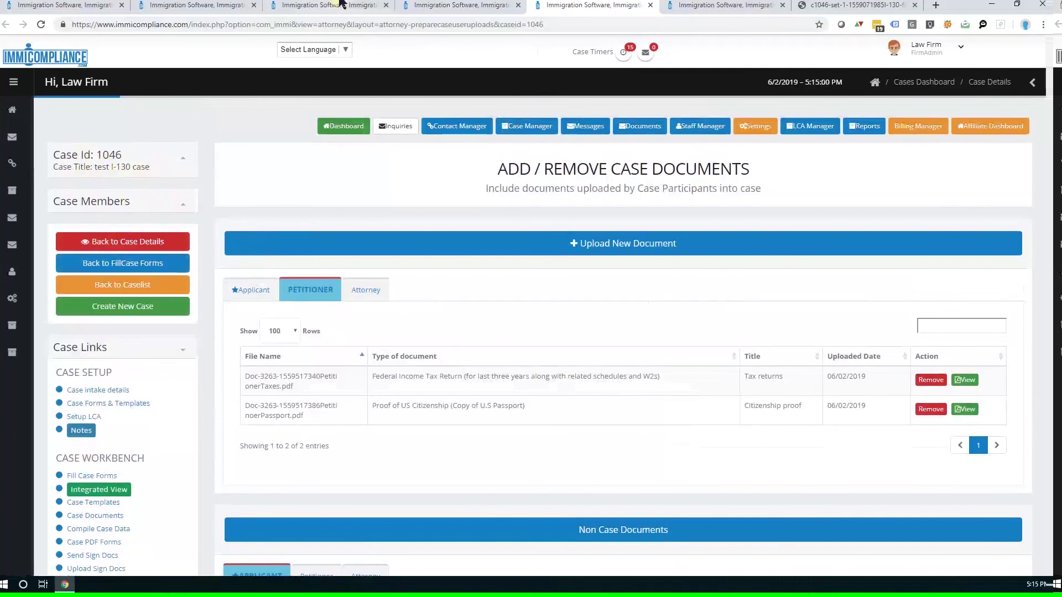
- Revisit the test I-130 case's questionnaire and summary, checking them against the case list
left_click(423, 6)
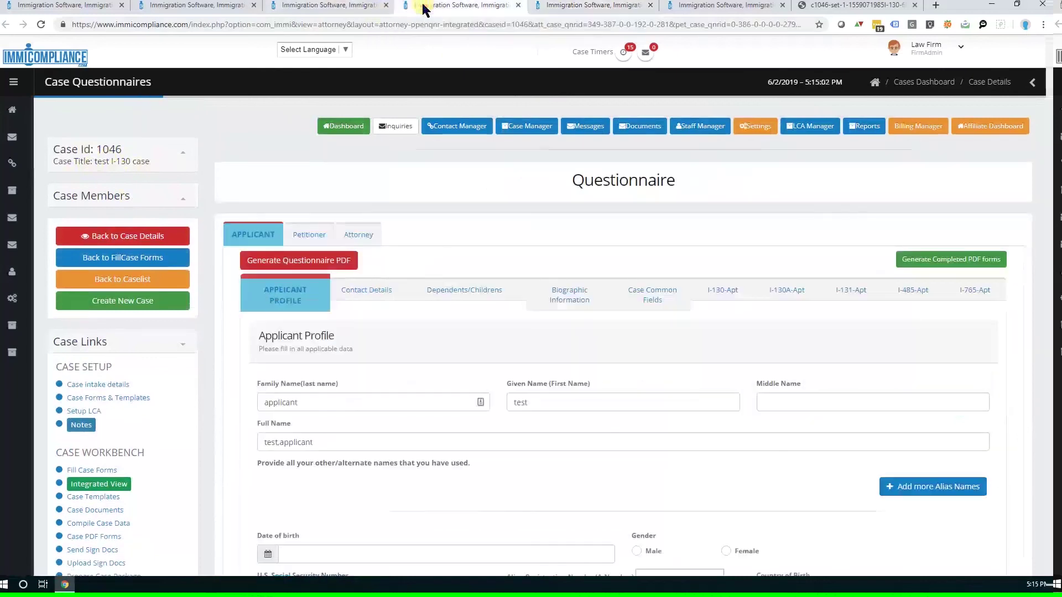
left_click(329, 7)
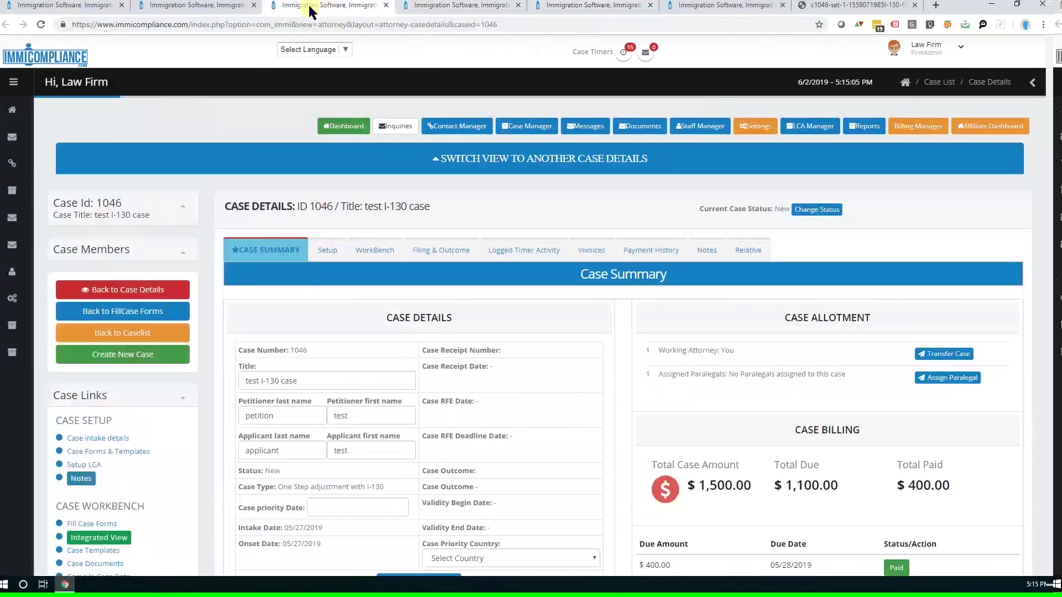
left_click(205, 5)
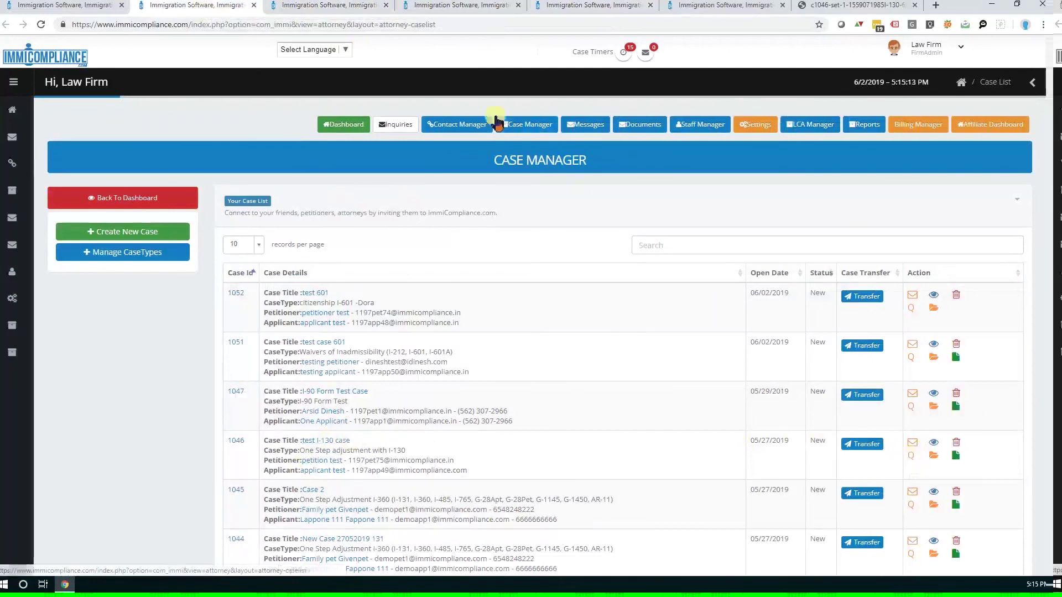
left_click(412, 6)
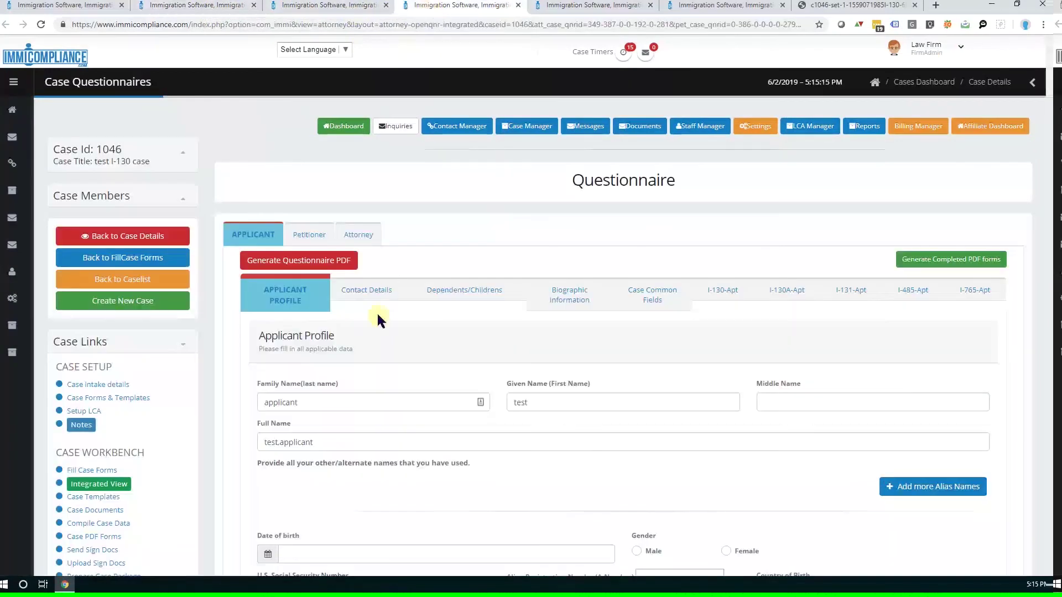
left_click(222, 10)
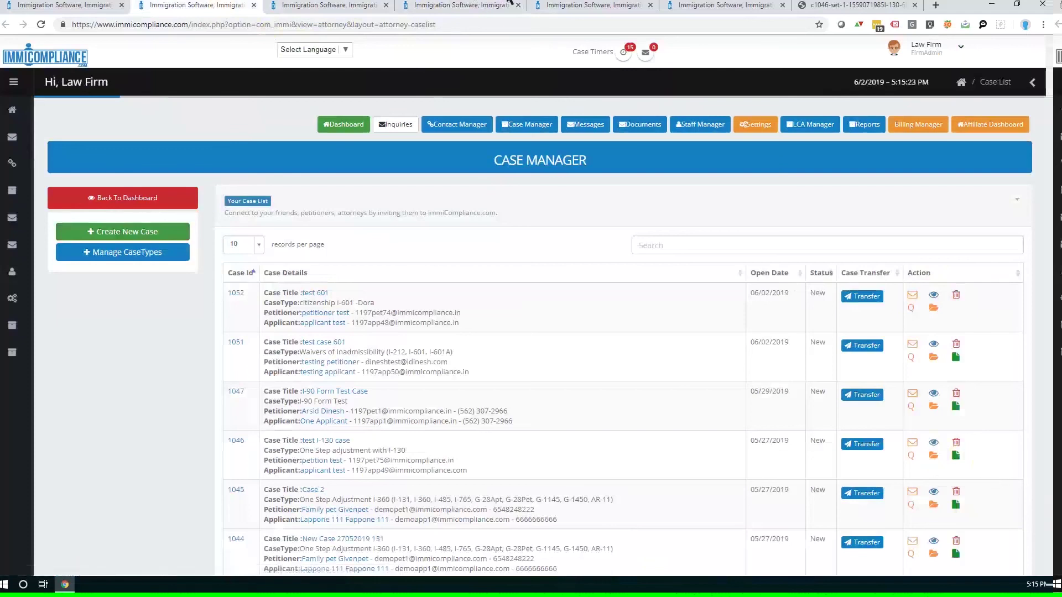
- Check the petitioner's uploaded case documents against the Case Manager's case list
left_click(573, 7)
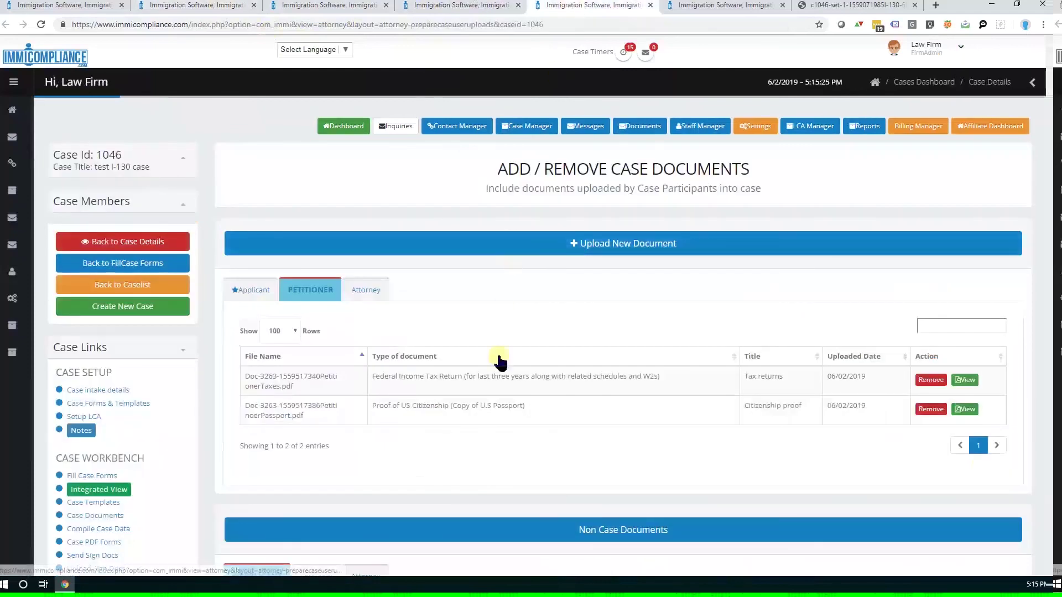
left_click(176, 6)
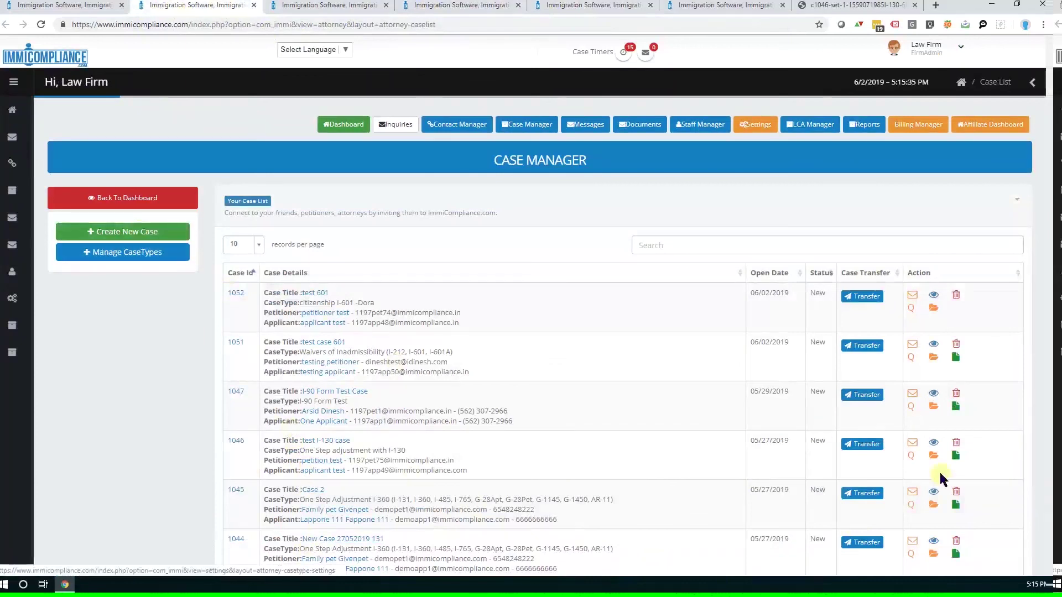
left_click(606, 7)
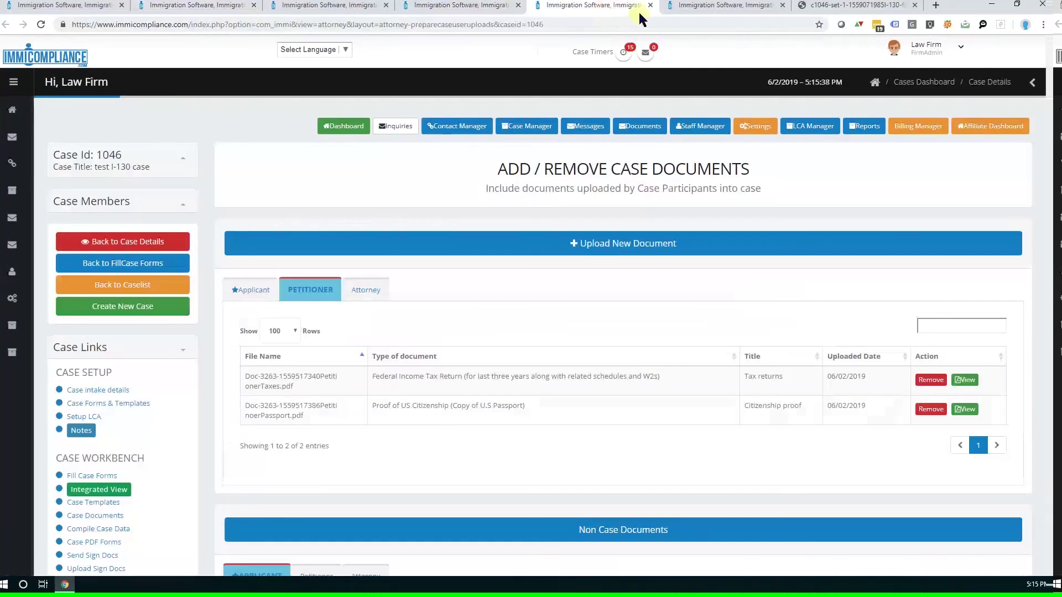
- View the test I-130 case's compiled data page and its filled I-130 Petition for Alien Relative PDF
left_click(680, 13)
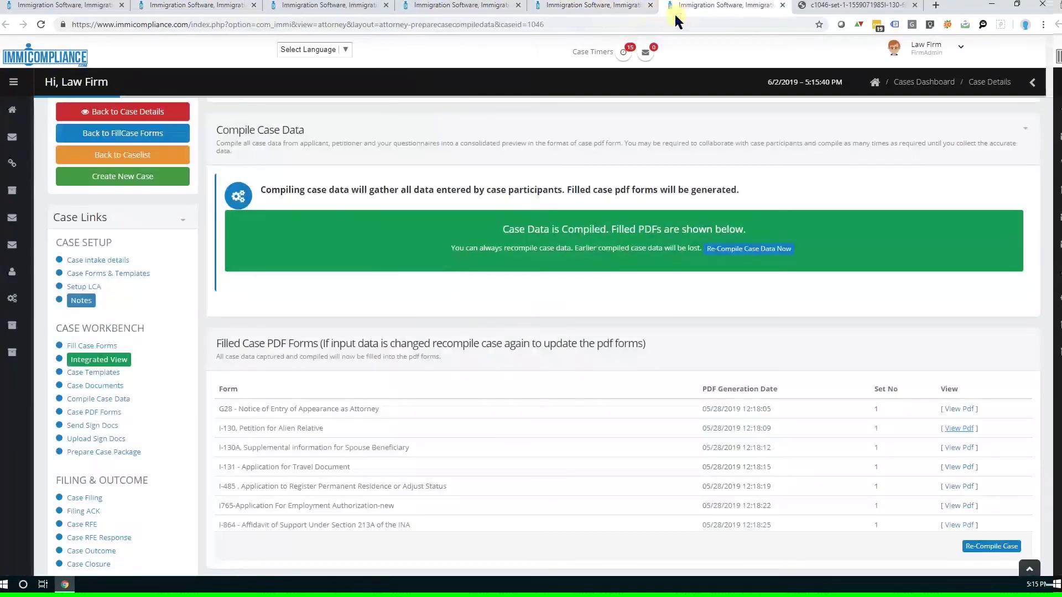
left_click(206, 6)
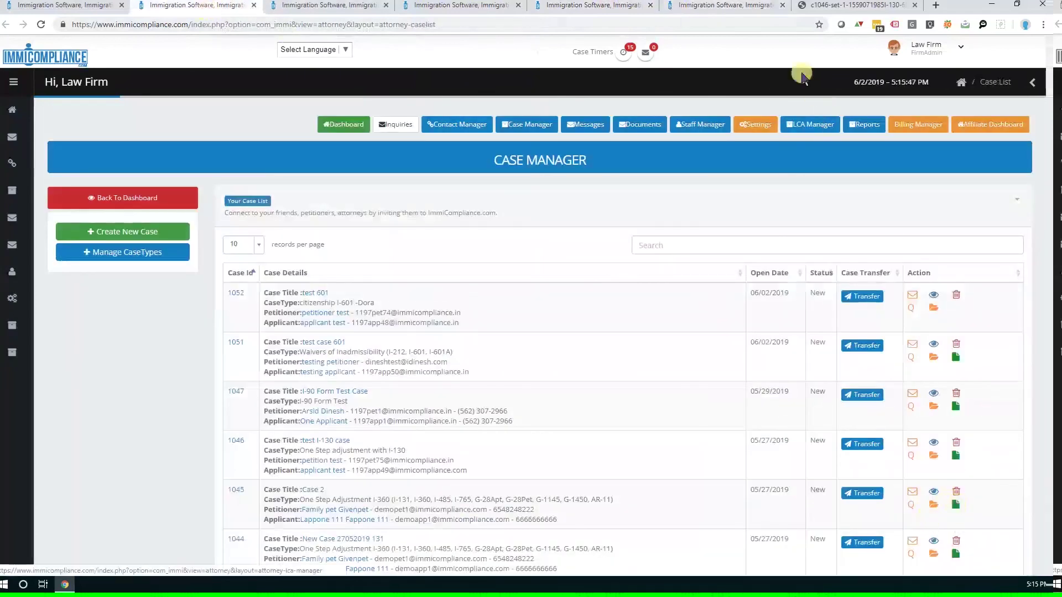
left_click(731, 7)
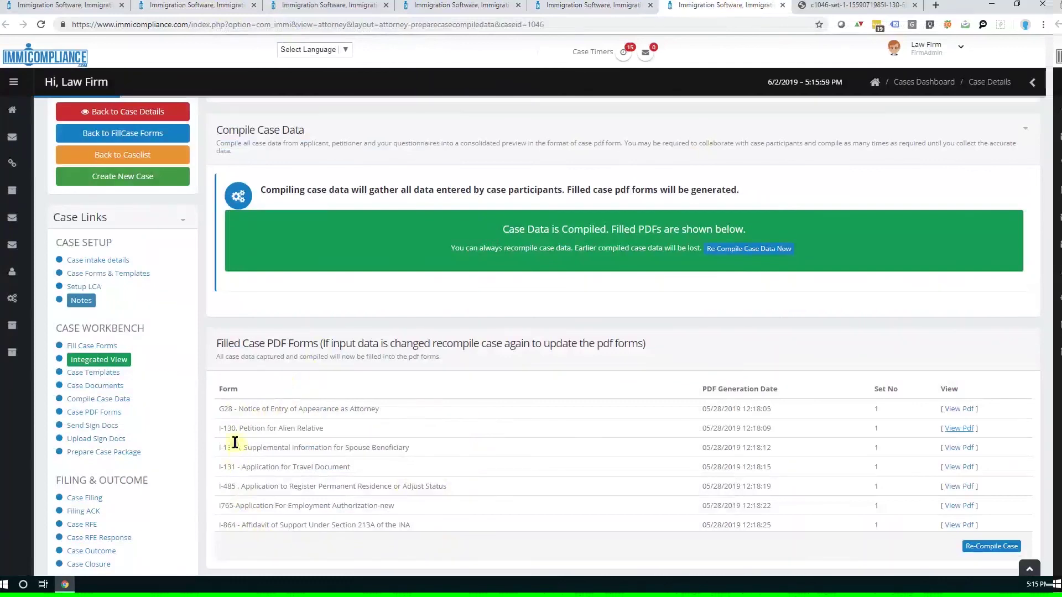
left_click(872, 8)
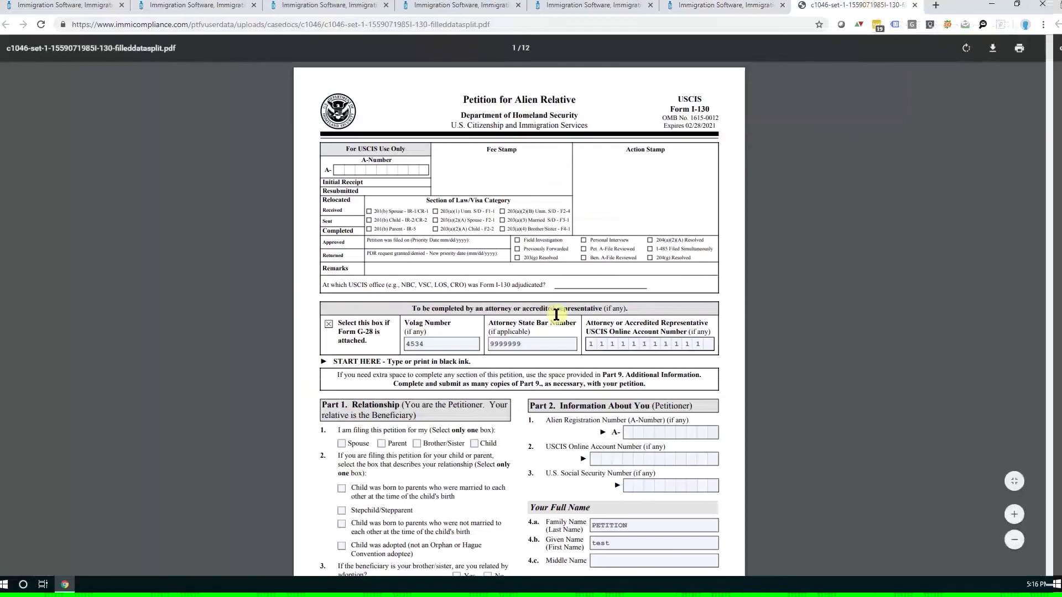